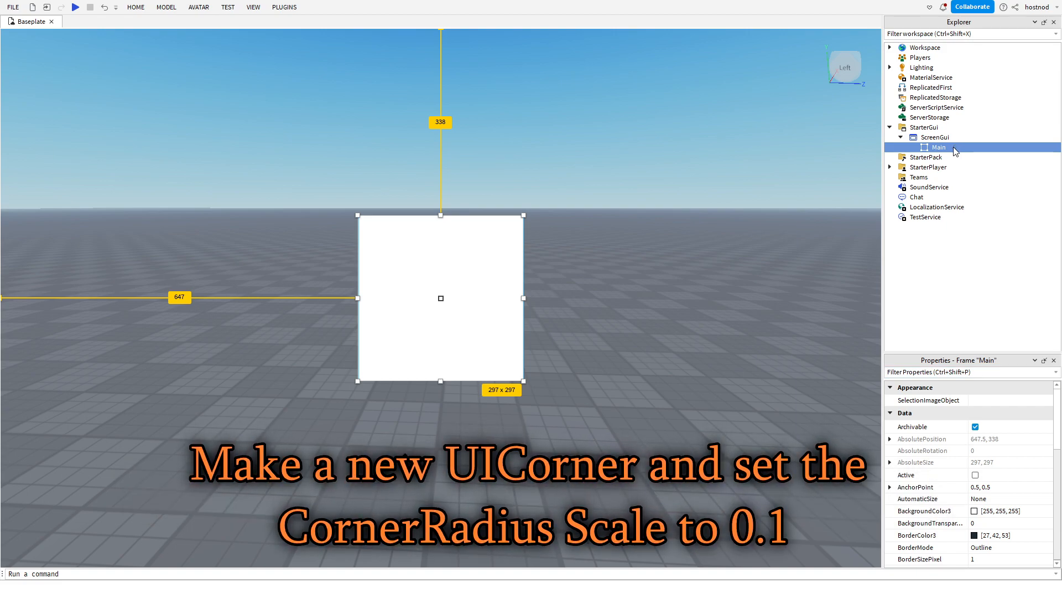
Add a UICorner to the Main frame and set its CornerRadius to Scale 0.1 and Offset 0.
left_click(919, 179)
left_click(945, 159)
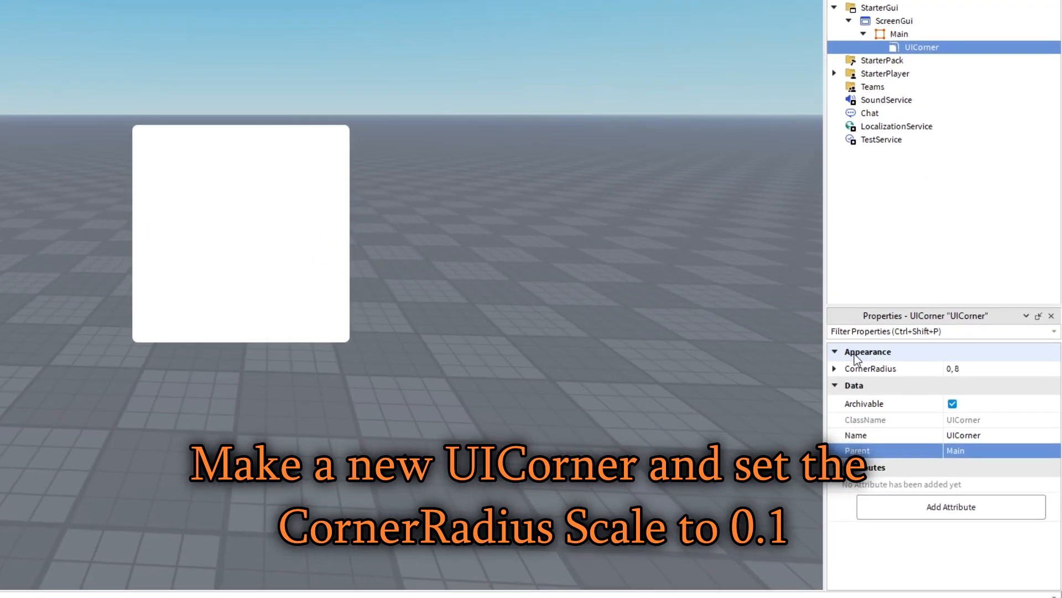
left_click(879, 394)
left_click(1001, 420)
type("0")
left_click(745, 90)
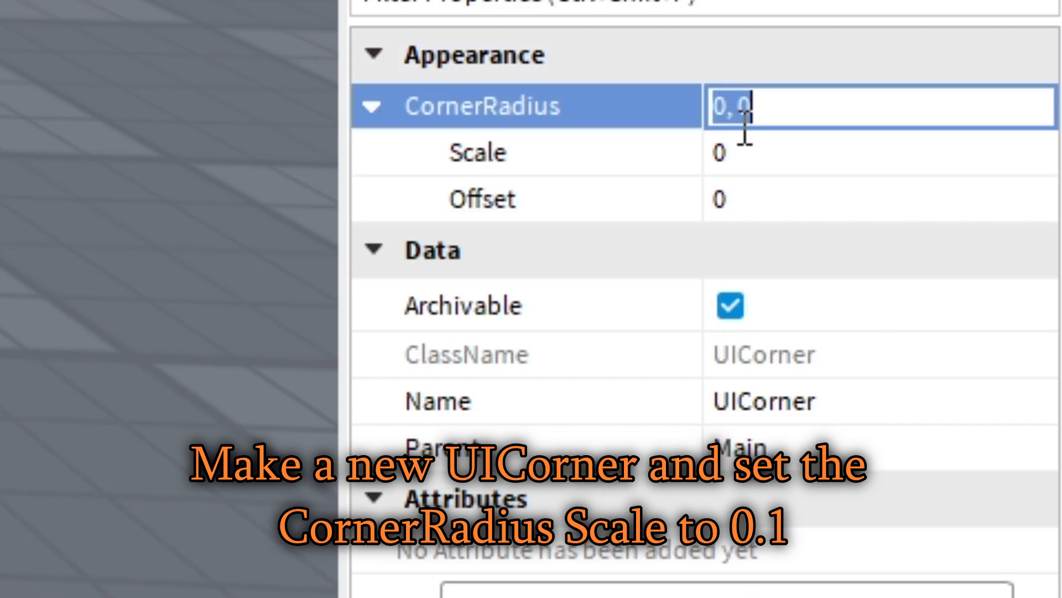
left_click(745, 138)
left_click(745, 138)
type(".1")
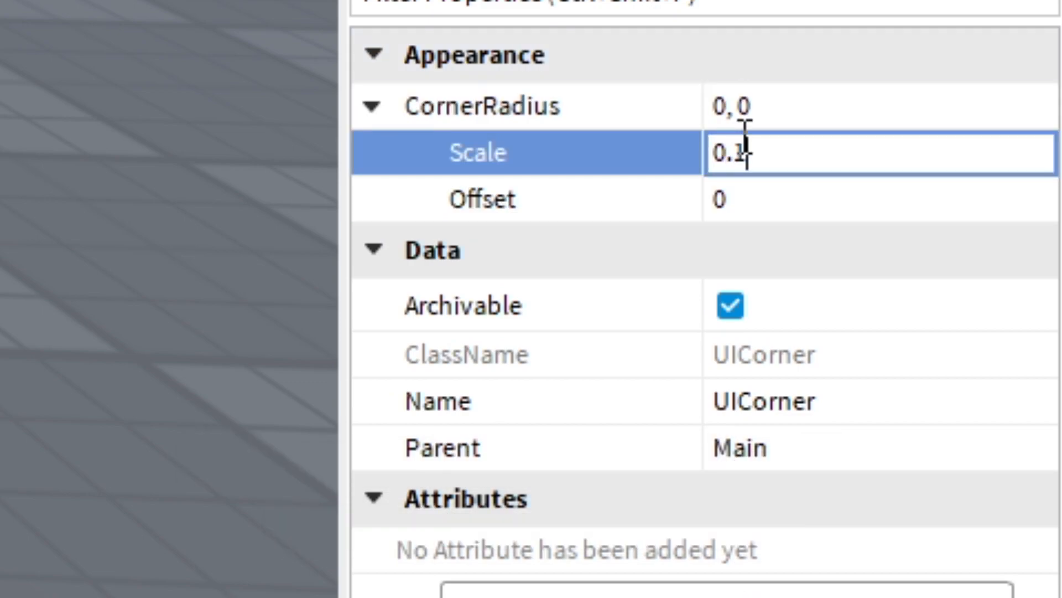
key("Return")
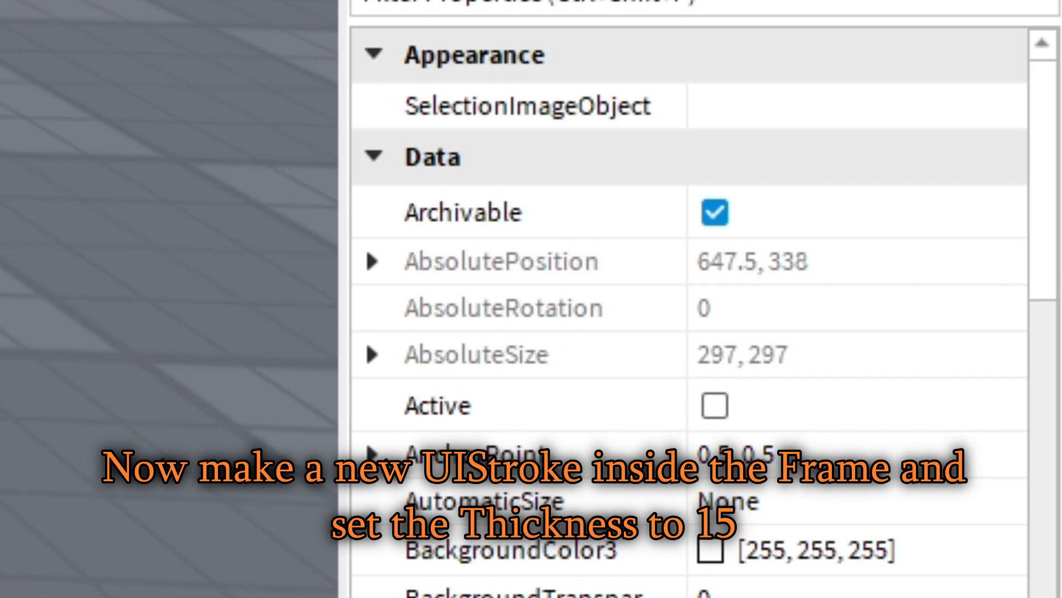
Add a UIStroke inside the Main frame and set its Thickness to 15.
left_click(729, 253)
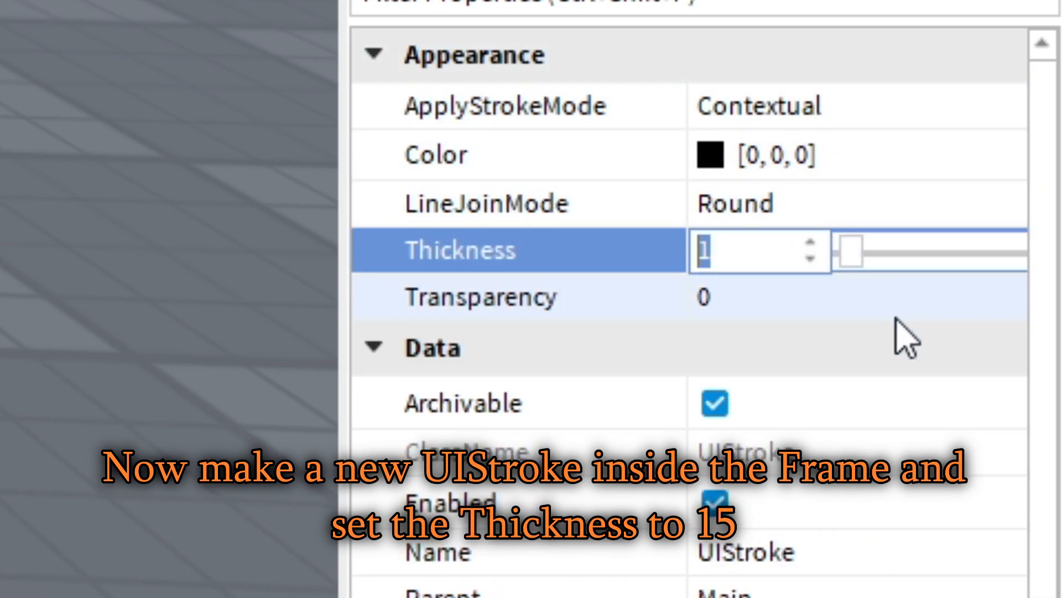
type("15")
key("Return")
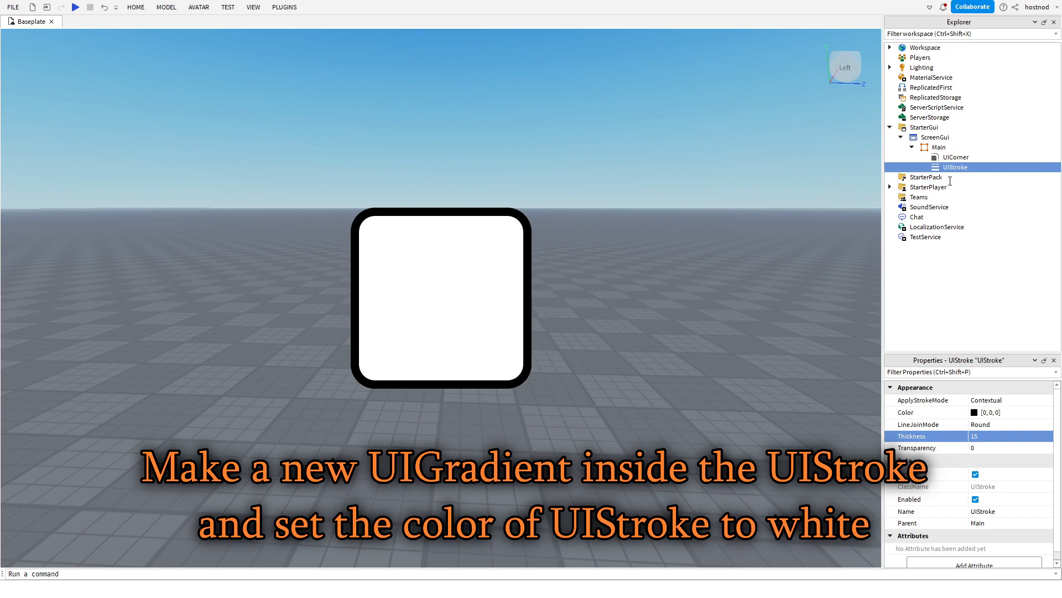
Add a UIGradient inside the UIStroke and set the UIStroke's Color to white (255, 255, 255).
left_click(928, 201)
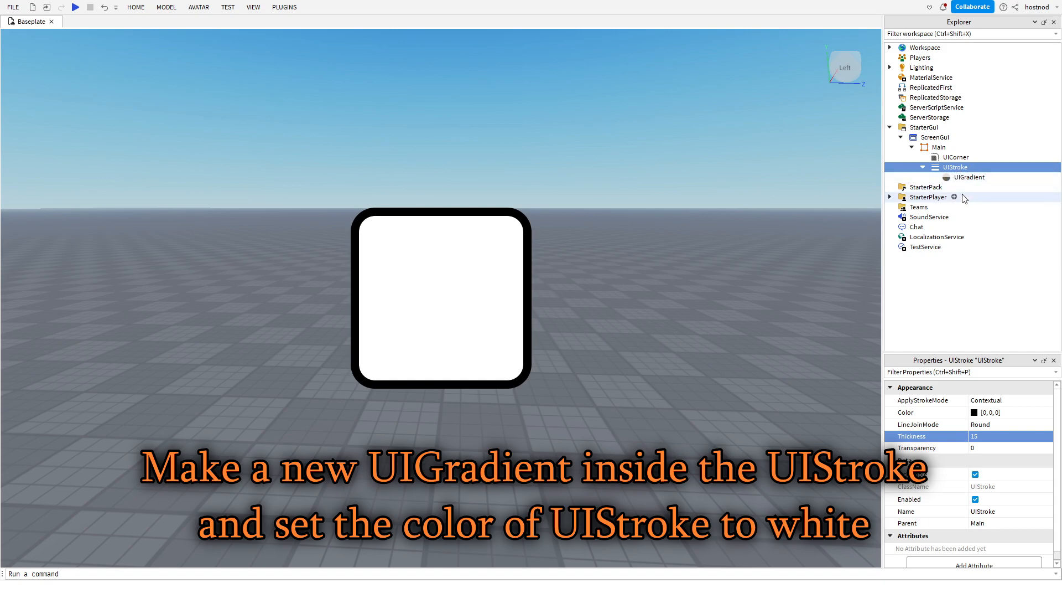
left_click(951, 412)
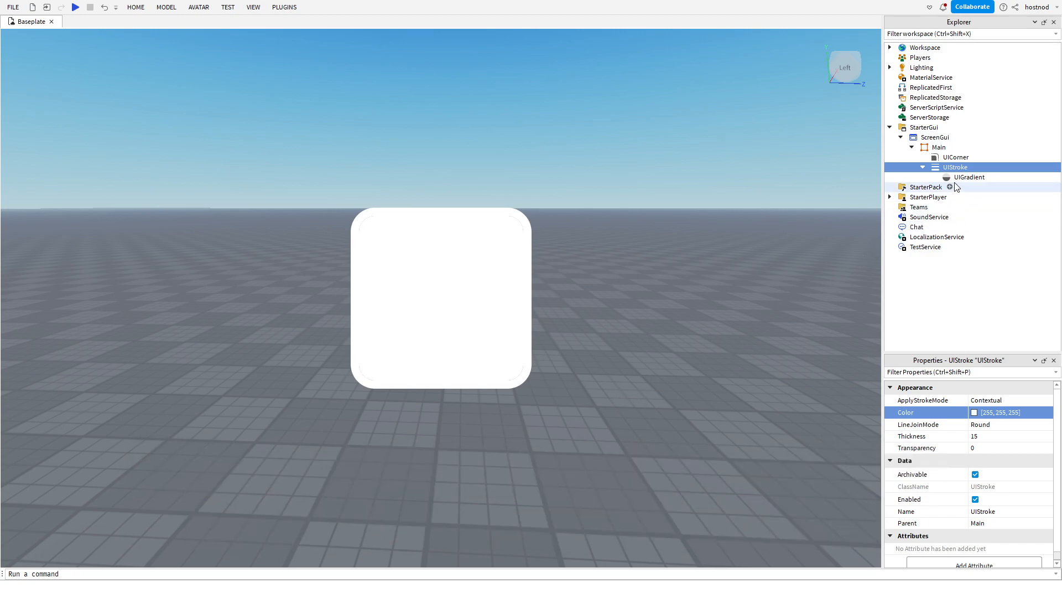
Set the Color sequence of the UIStroke's UIGradient to run from black at the start to light blue at the end.
left_click(962, 177)
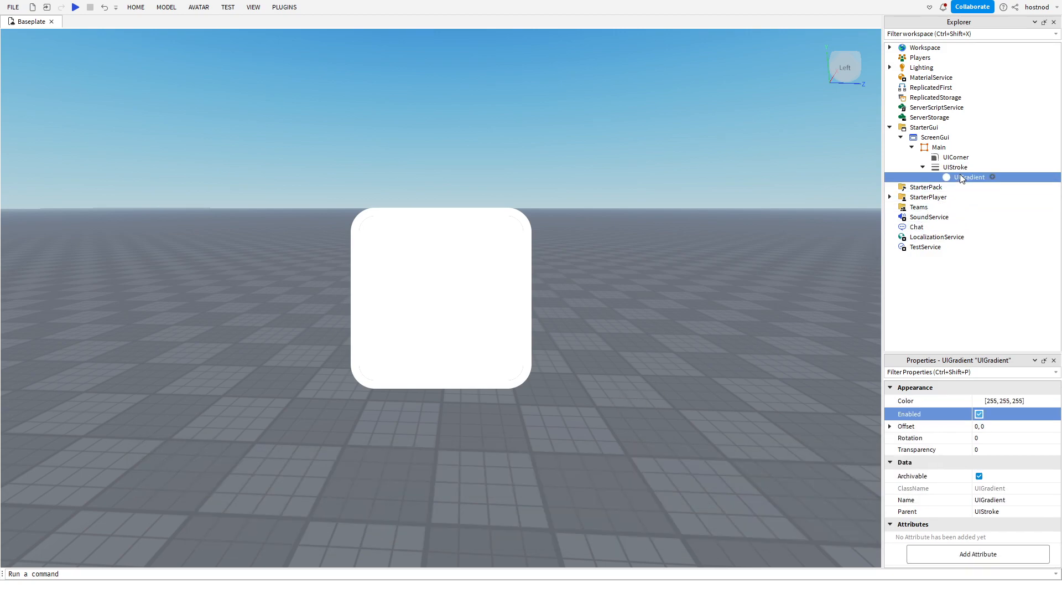
left_click(981, 401)
left_click(981, 400)
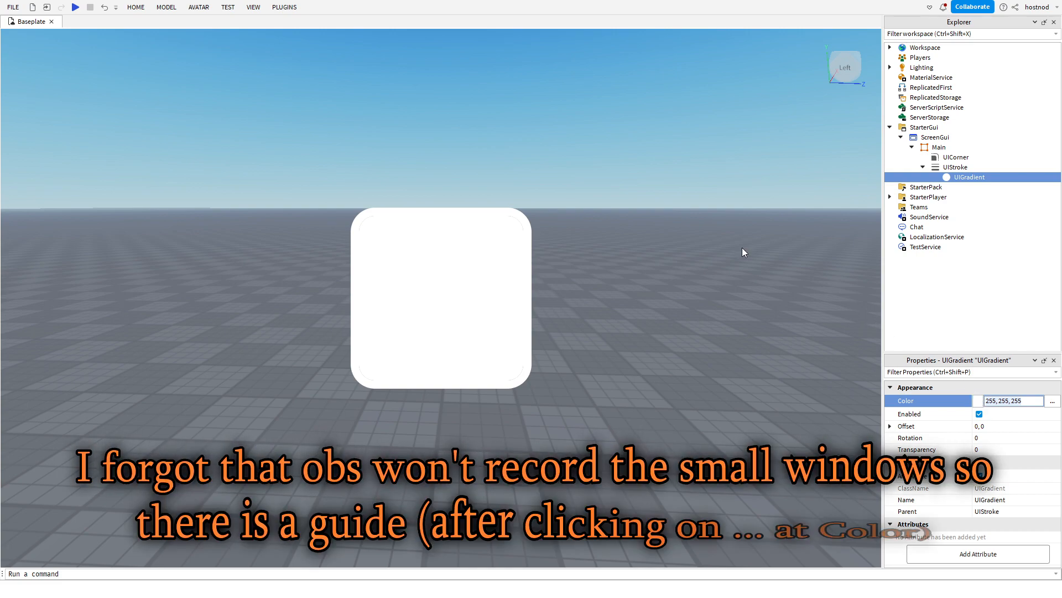
left_click(1054, 402)
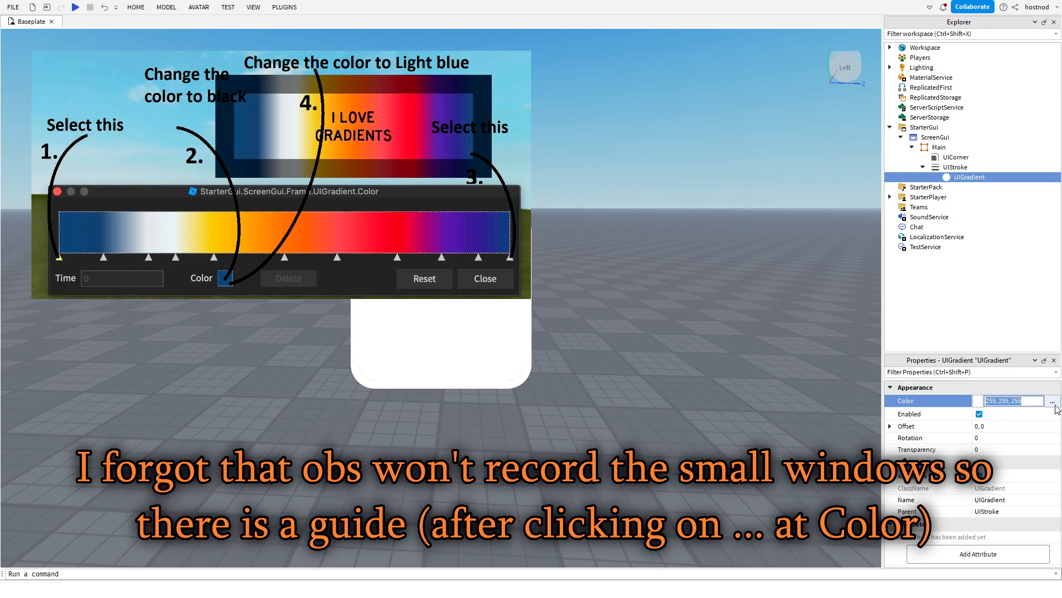
left_click(1053, 404)
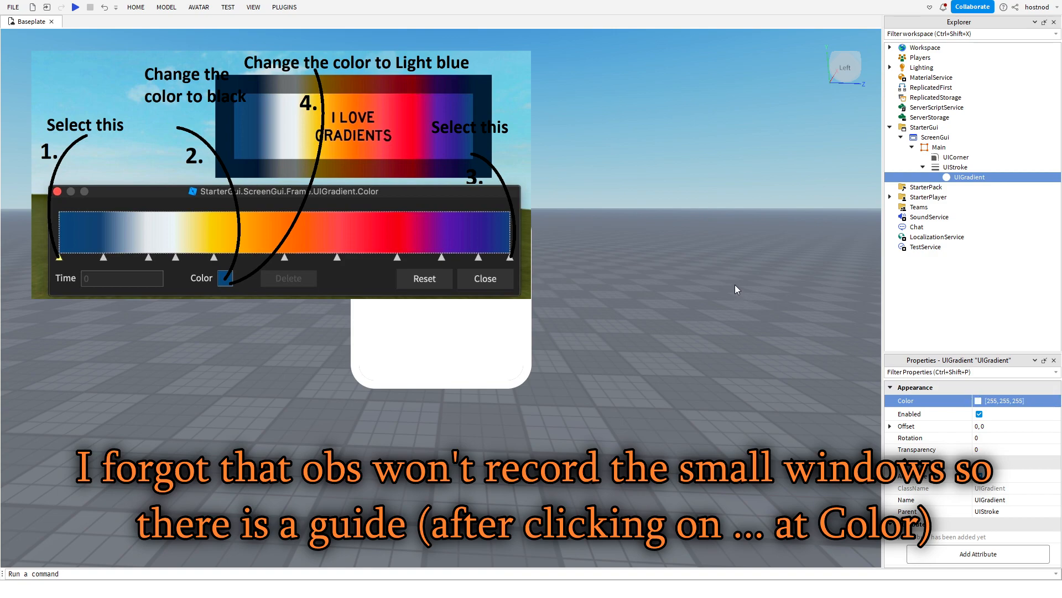
left_click(1036, 555)
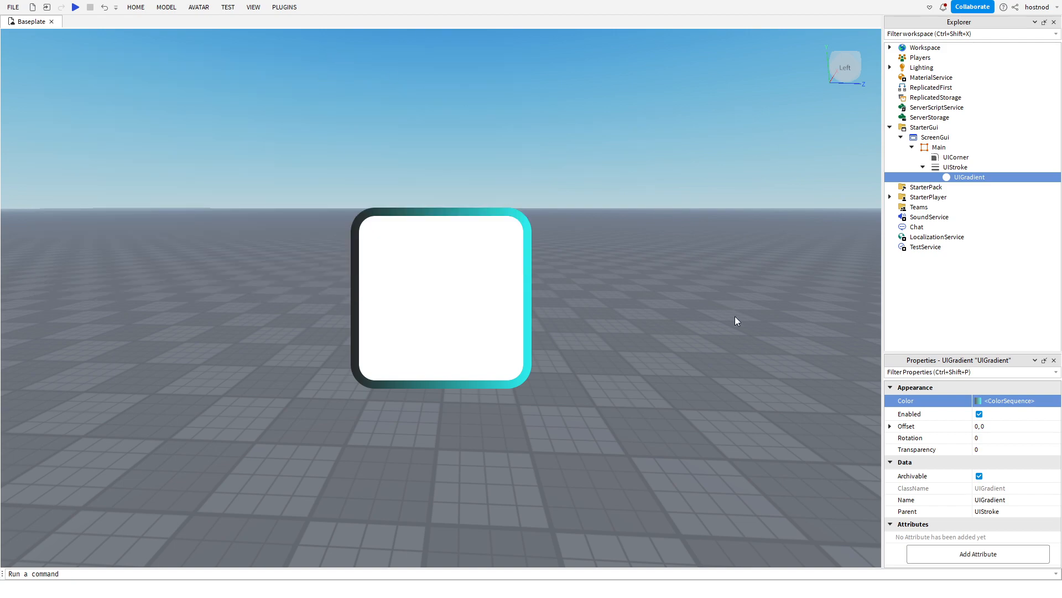
left_click(866, 424)
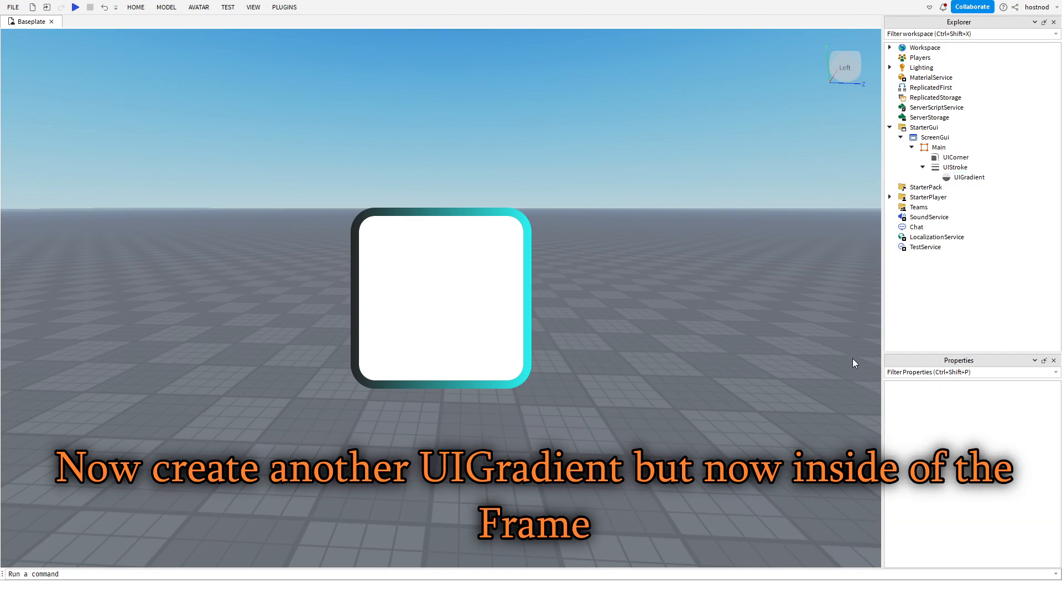
Add a UIGradient directly inside the Main frame and set its Color sequence from black to light black (dark grey).
double_click(934, 148)
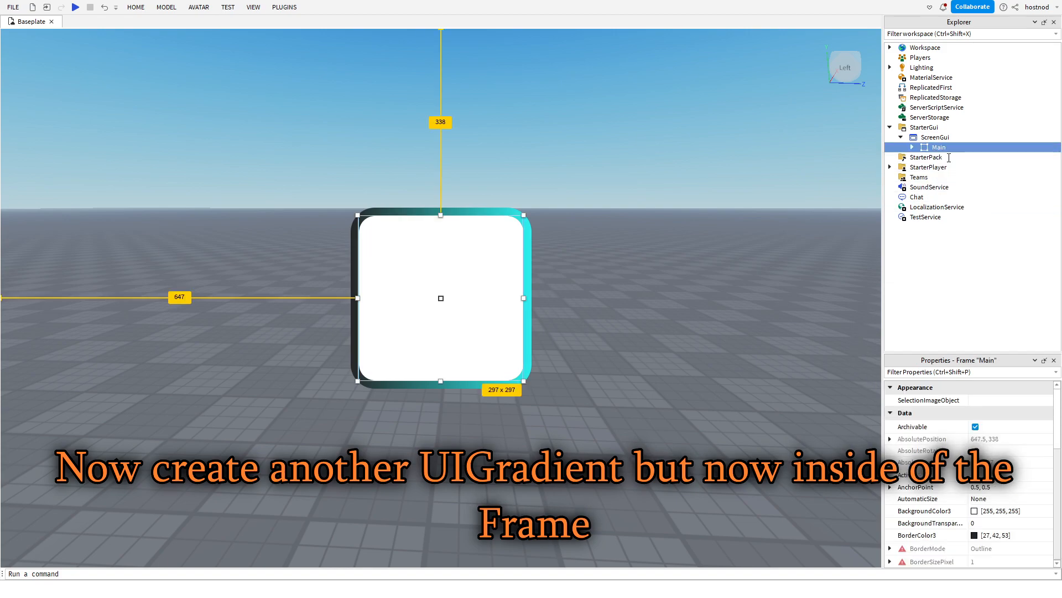
left_click(922, 190)
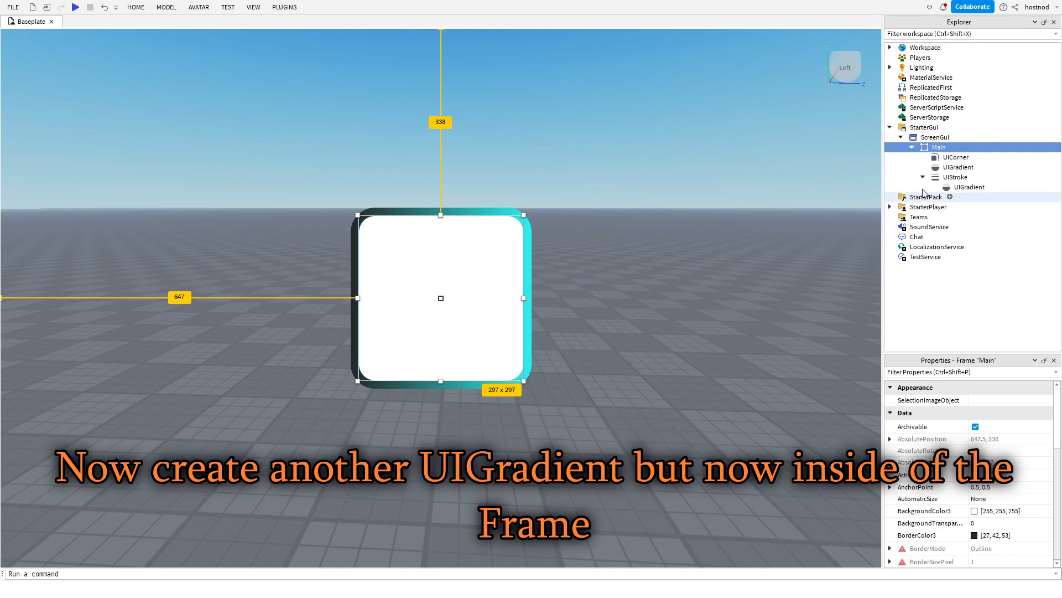
left_click(958, 167)
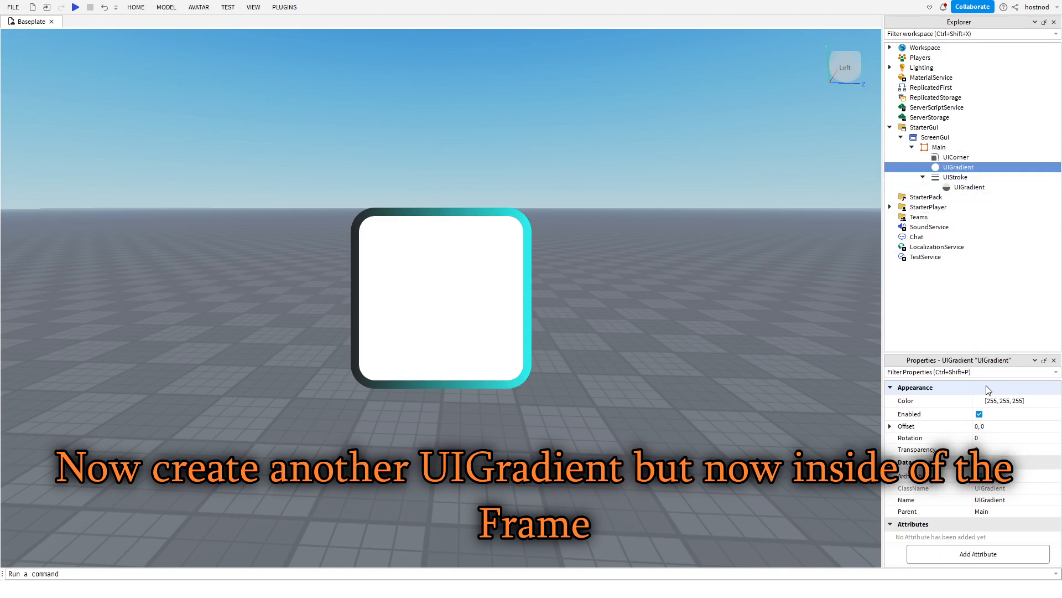
left_click(979, 406)
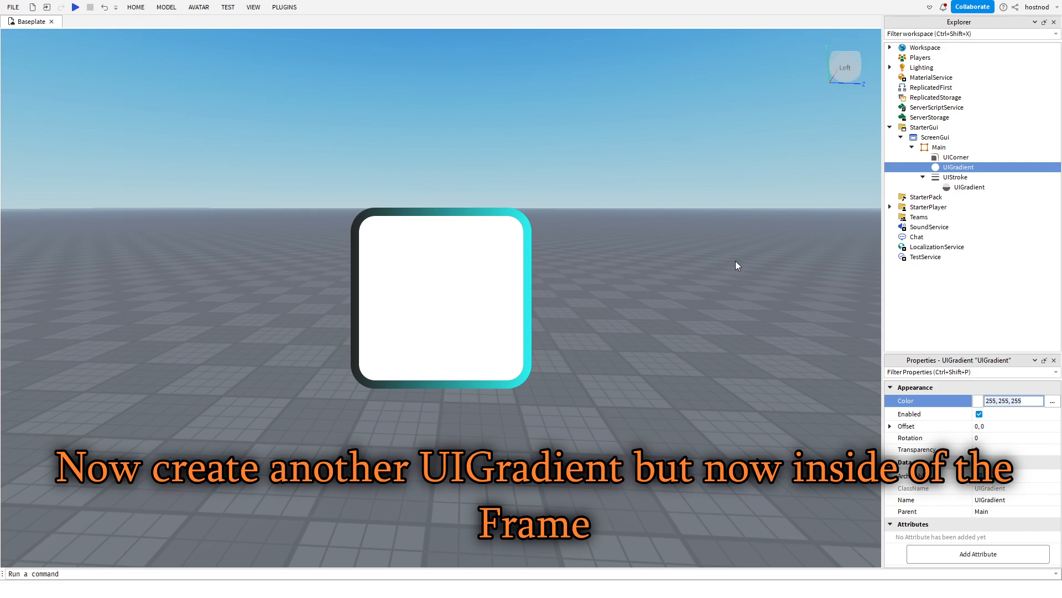
left_click(1055, 402)
left_click(1053, 402)
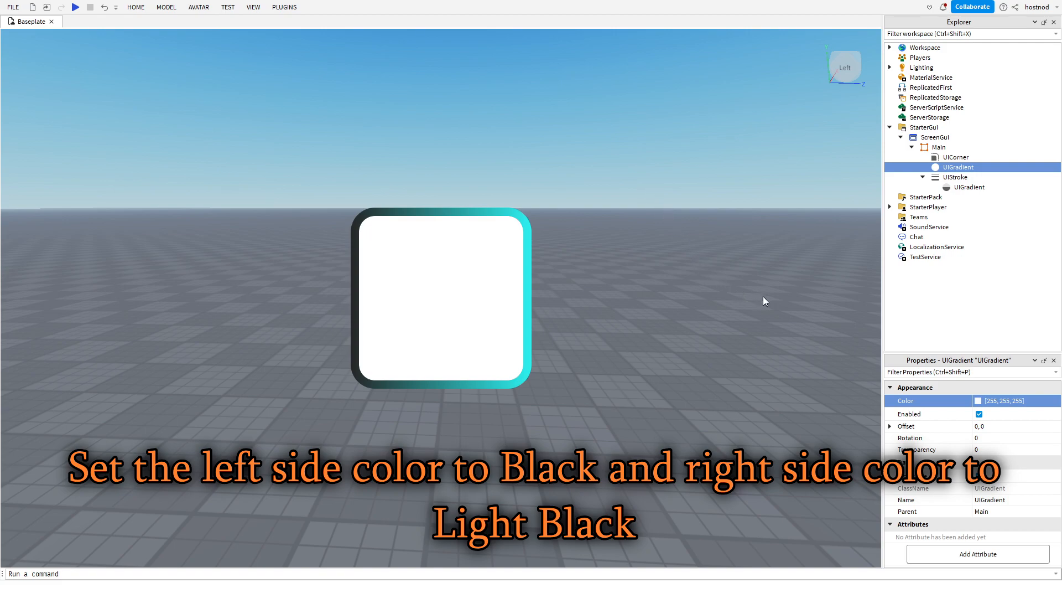
left_click_drag(831, 319, 824, 437)
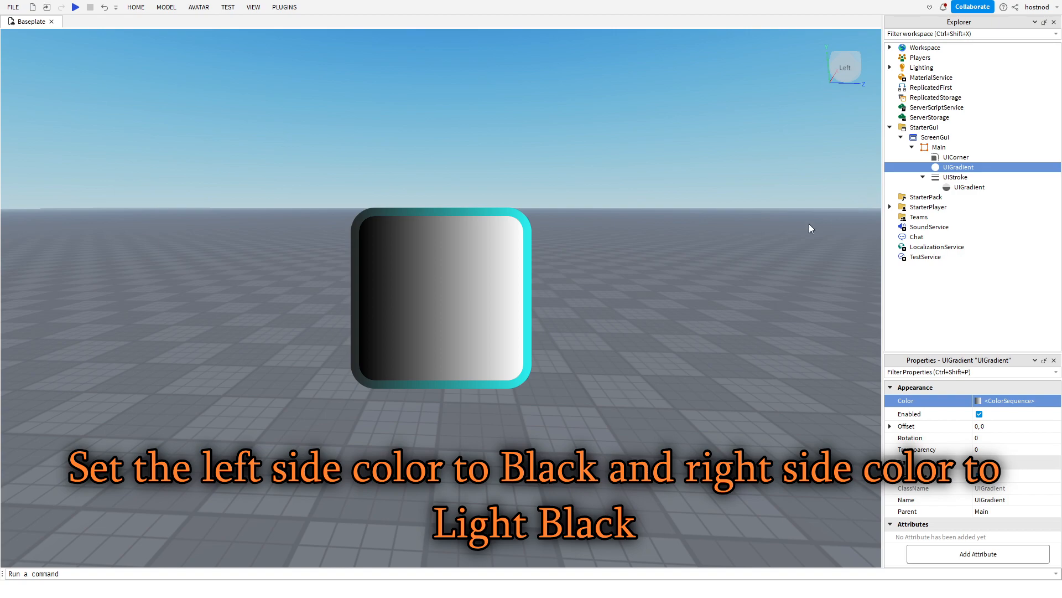
left_click_drag(819, 324, 840, 394)
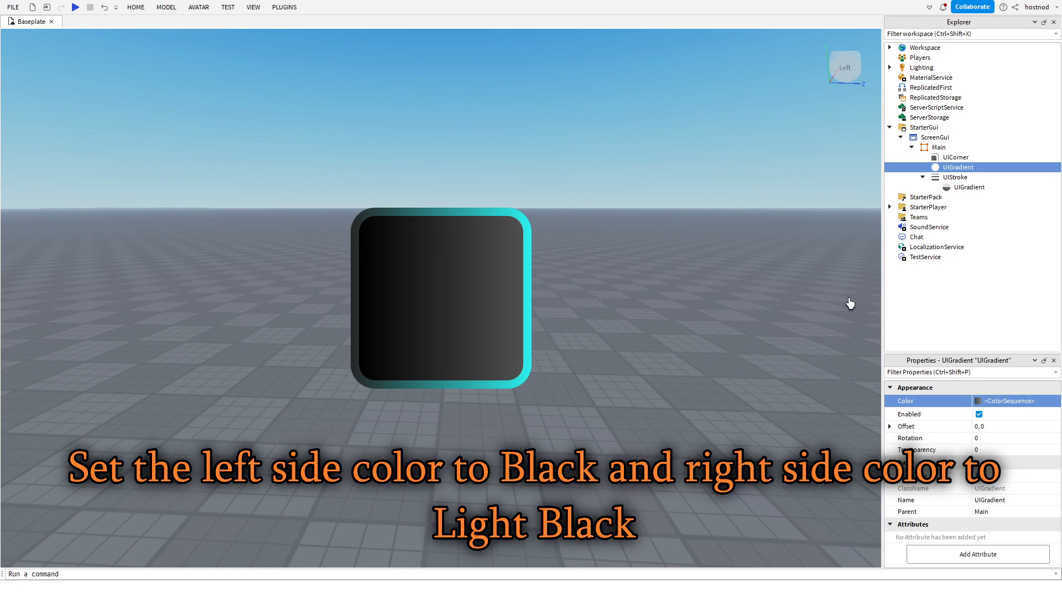
Set the Rotation of the Main frame's UIGradient to 20.
left_click(982, 439)
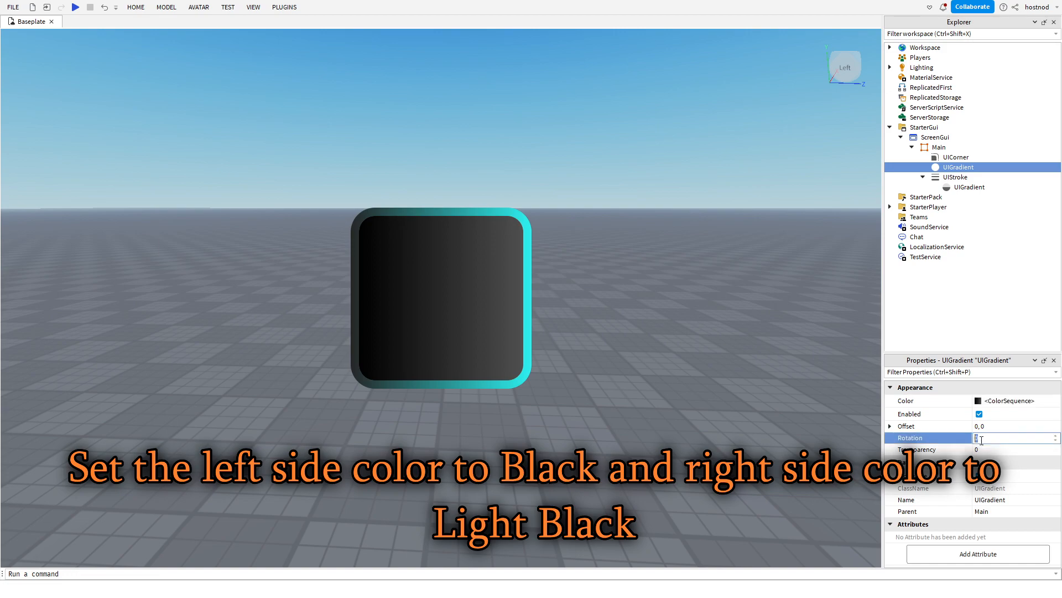
type("20")
key("Return")
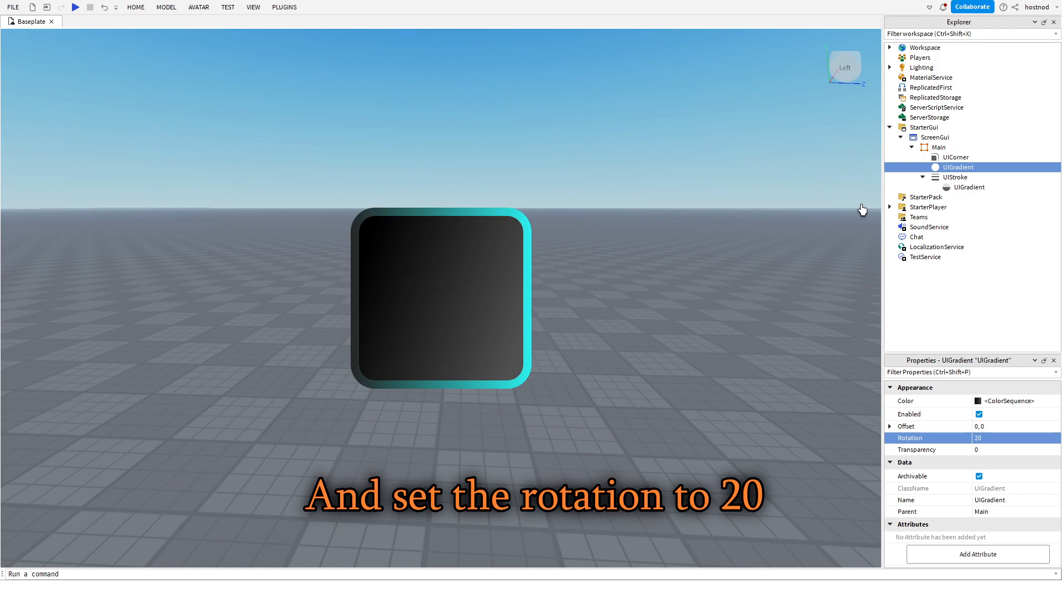
Add a LocalScript inside the Main frame and rename it Rotate.
left_click(923, 177)
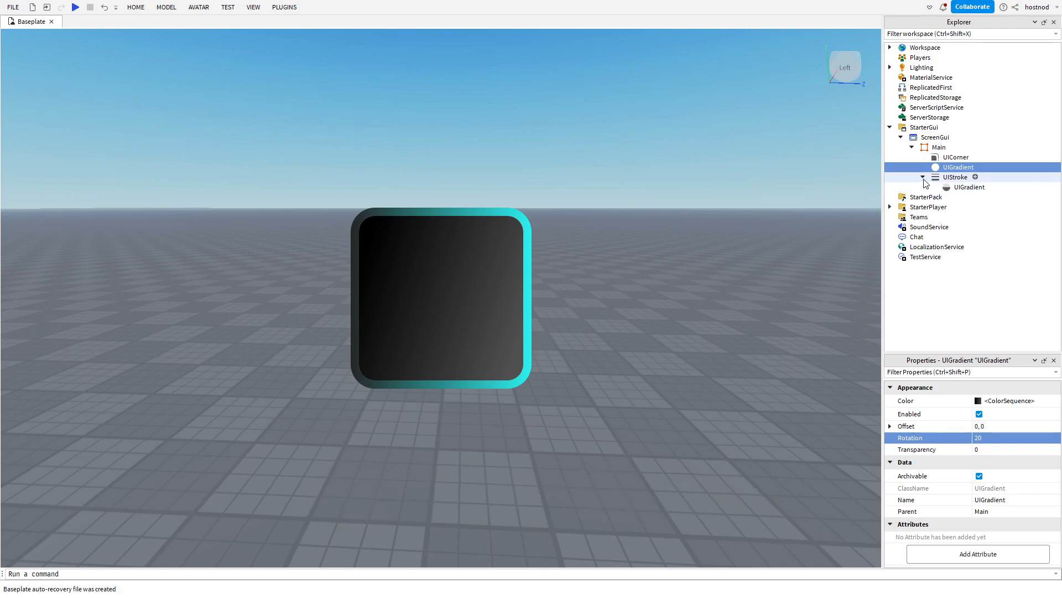
left_click(947, 147)
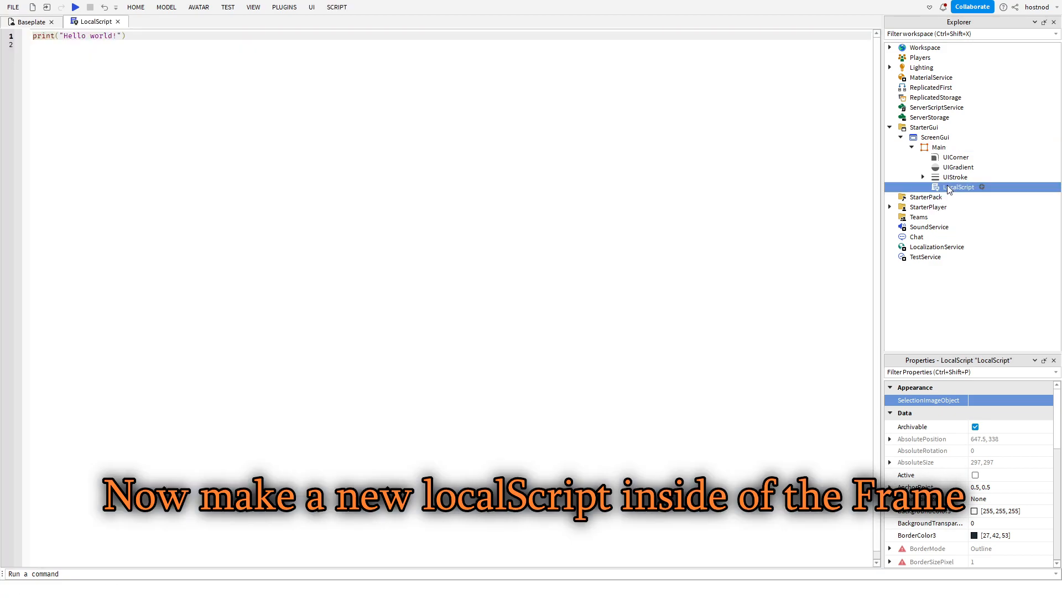
left_click(960, 187)
left_click(960, 187)
type("Rotate")
key("Return")
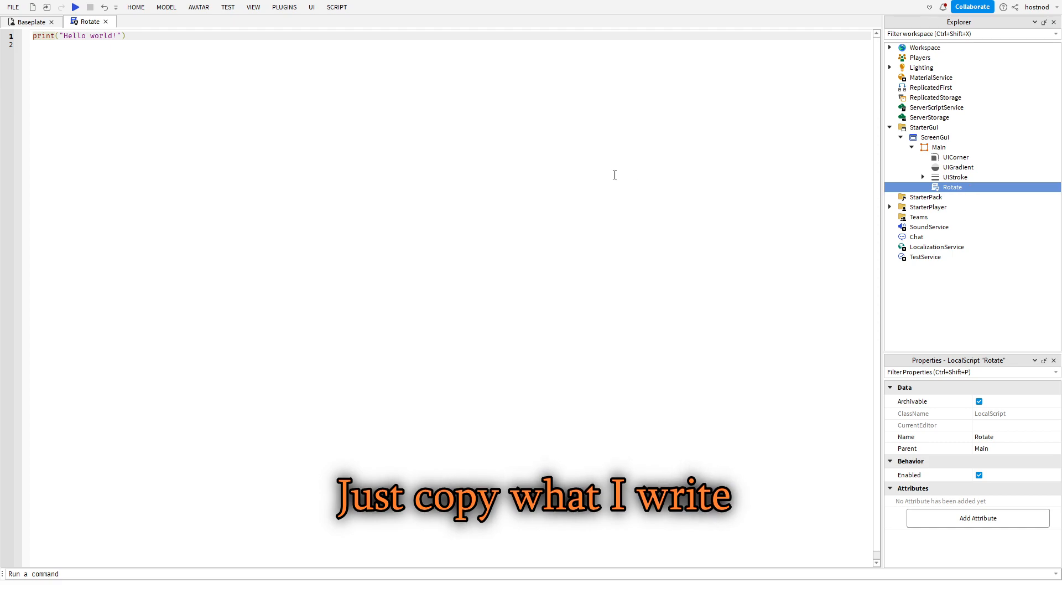
Replace the Rotate script's default code with the line local UIgradient = script.Parent.UIStroke.UIGradient.
left_click(615, 175)
key("ctrl+a")
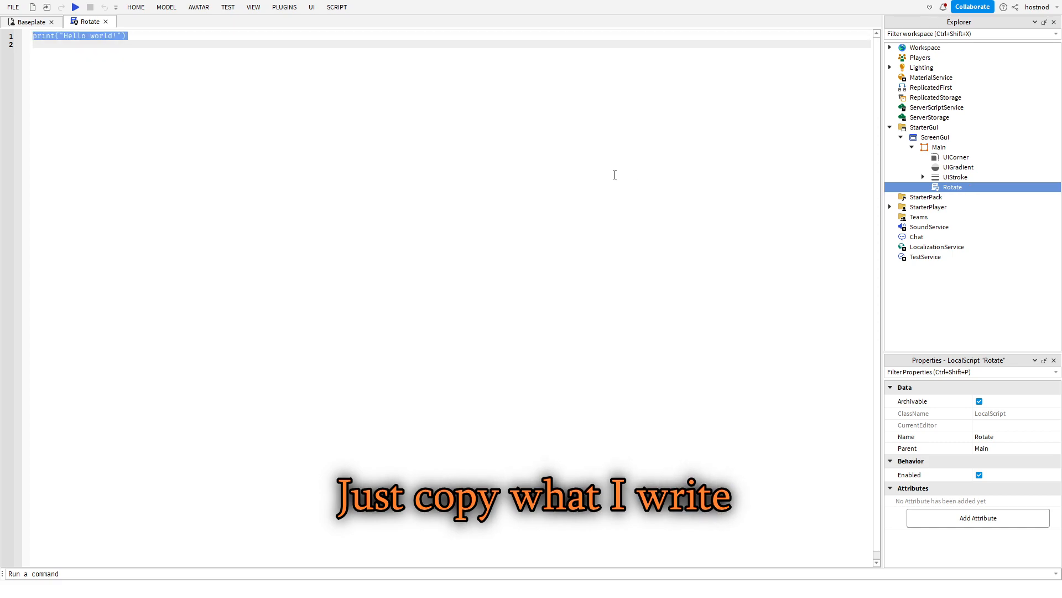
type("local UIgradient = script.Parent")
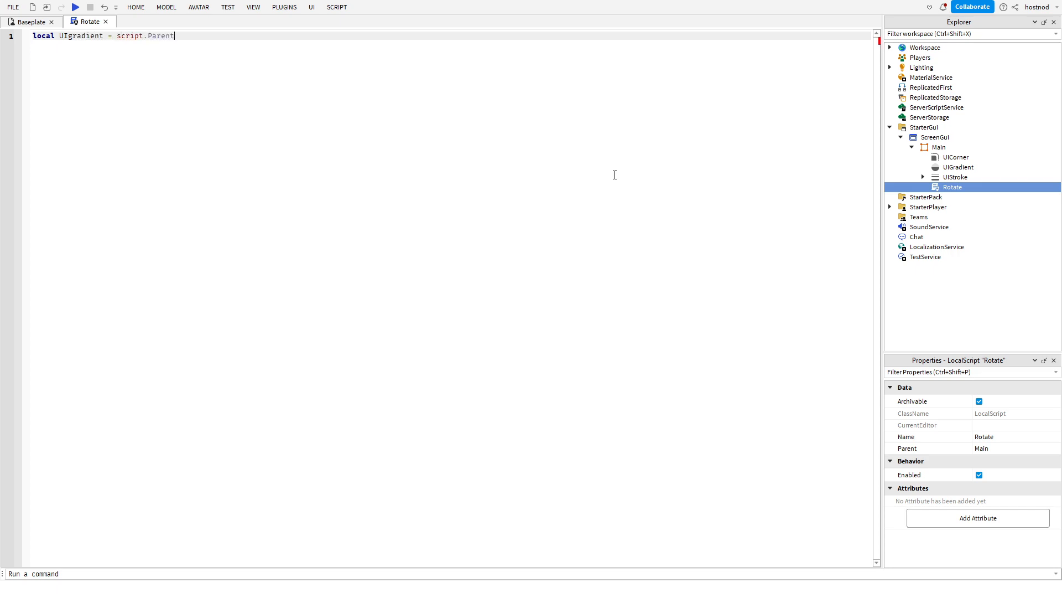
type(".UIStroke.UIGradient")
key("Return")
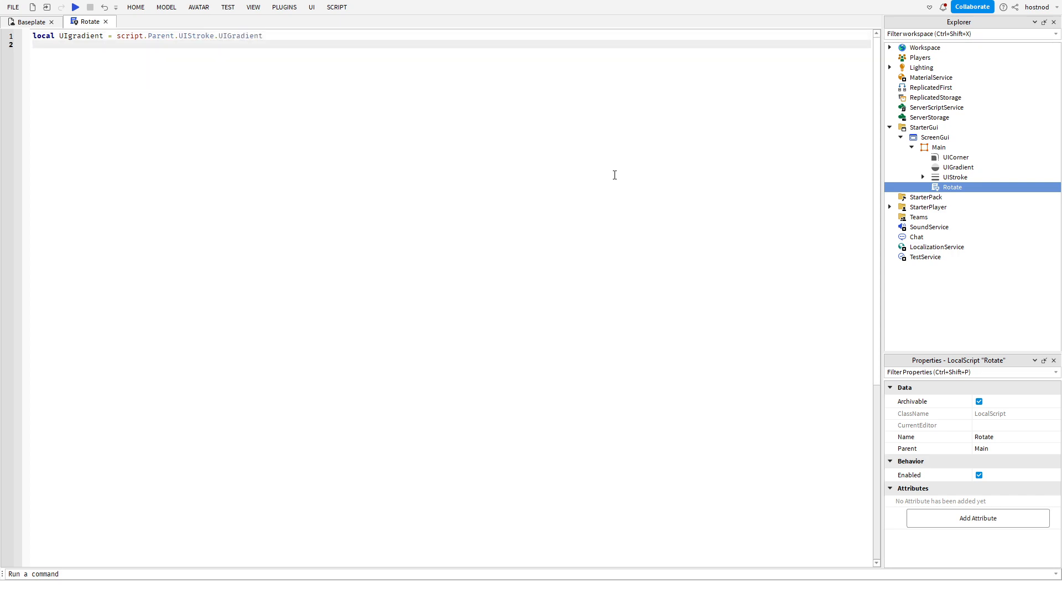
Add a second script line: local runService = game:GetService("RunService").
type("local runService = UIgradient")
key("ctrl+BackSpace")
type("GAM")
key("Return")
key("BackSpace")
key("ctrl+BackSpace")
type("game:GetService()")
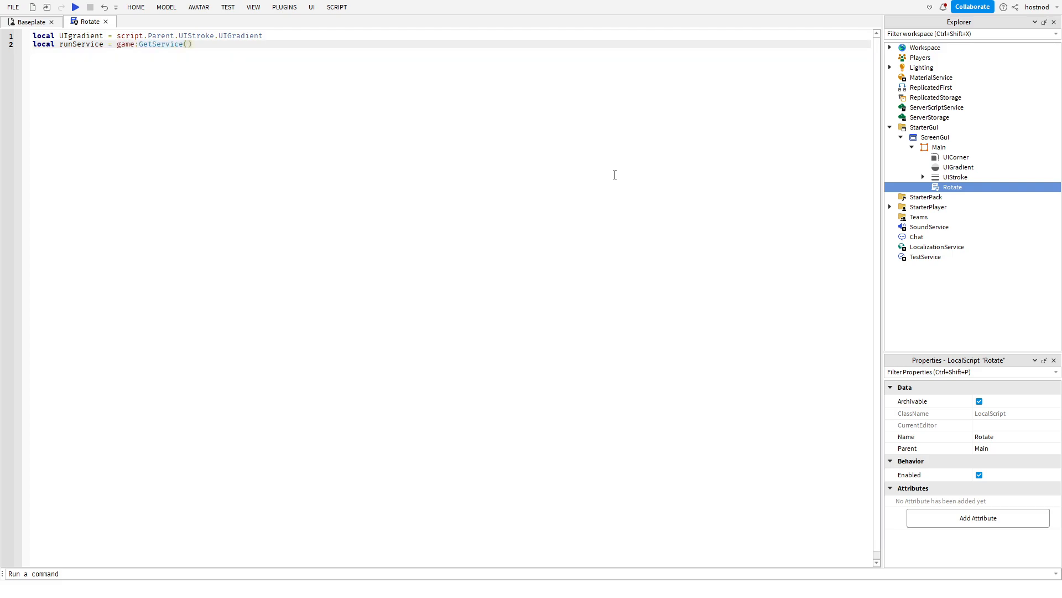
type("\"RunService")
key("Return")
Connect a function to runService.RenderStepped that runs UIgradient.Rotation += 2.
key("Return")
type("runService.RenderStepped:Connect(function())")
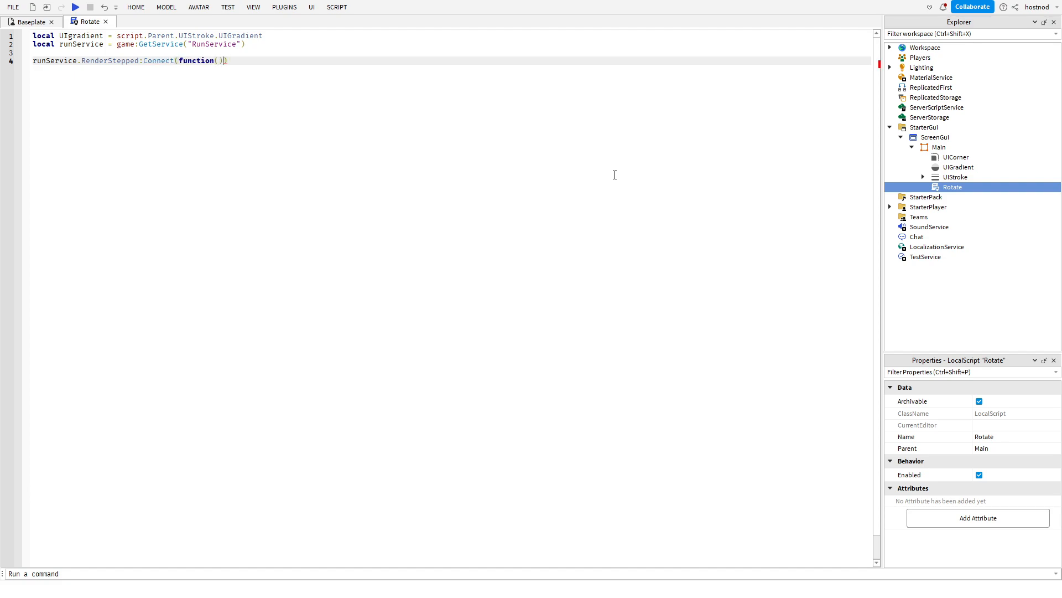
key("Return")
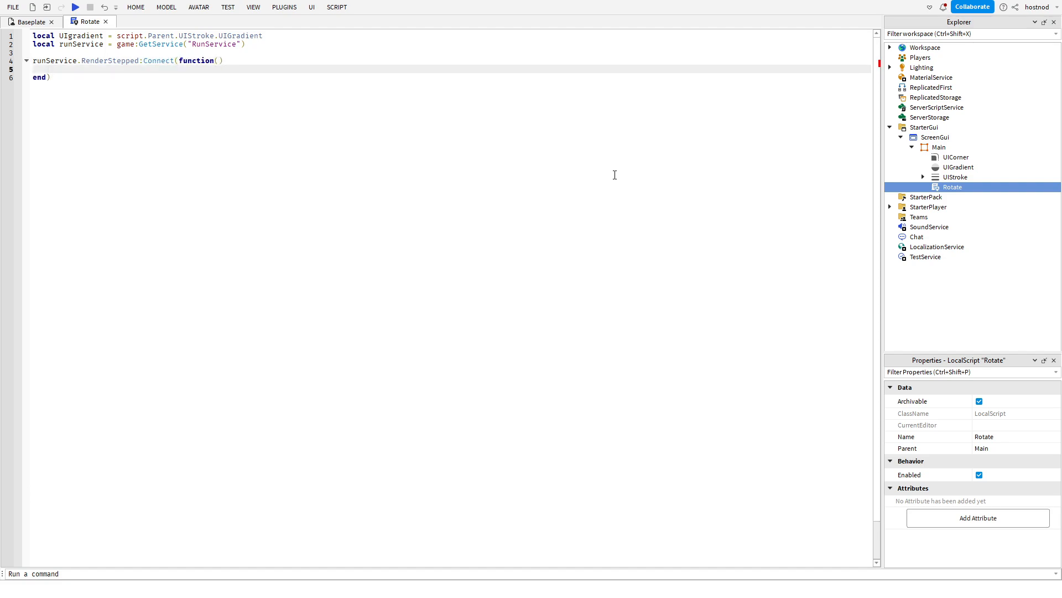
type("UIgradient.Rotation +")
left_click_drag(160, 83, 33, 35)
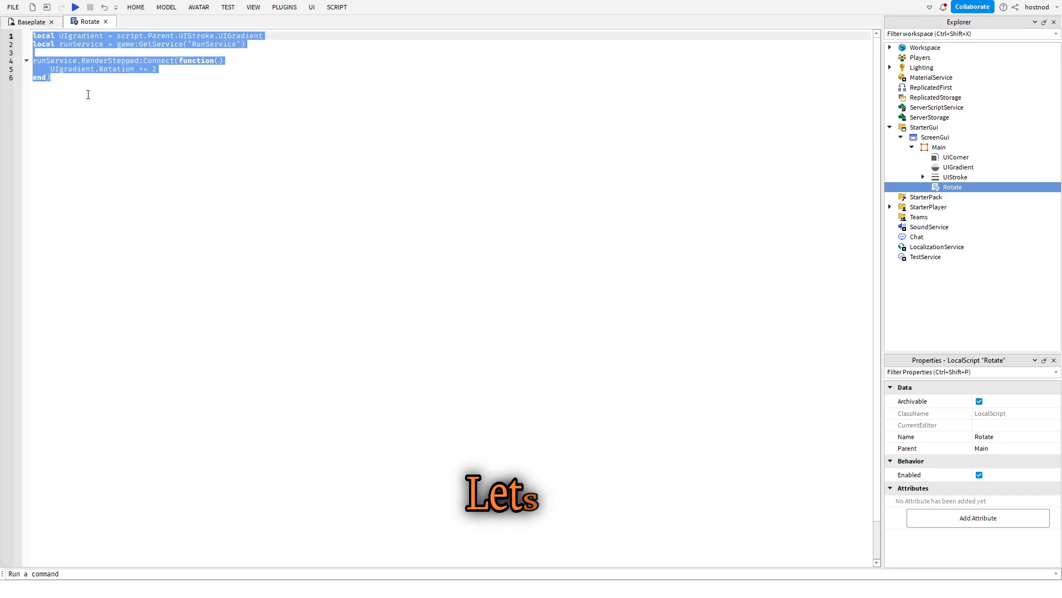
left_click(95, 102)
Playtest the Baseplate place and examine the frame's stroke gradient while walking the character and turning the camera.
left_click(36, 22)
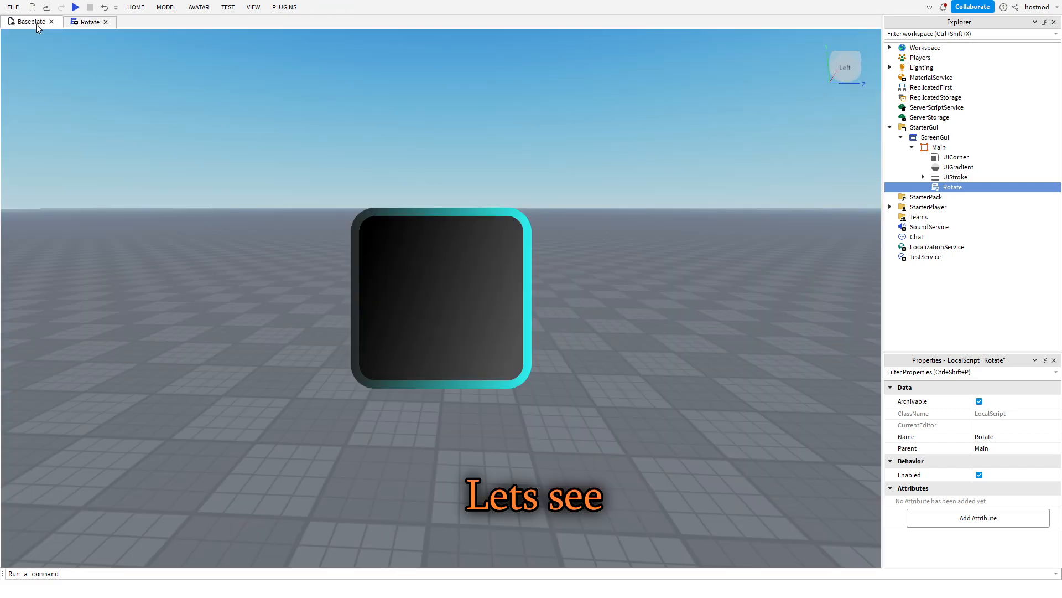
left_click(76, 7)
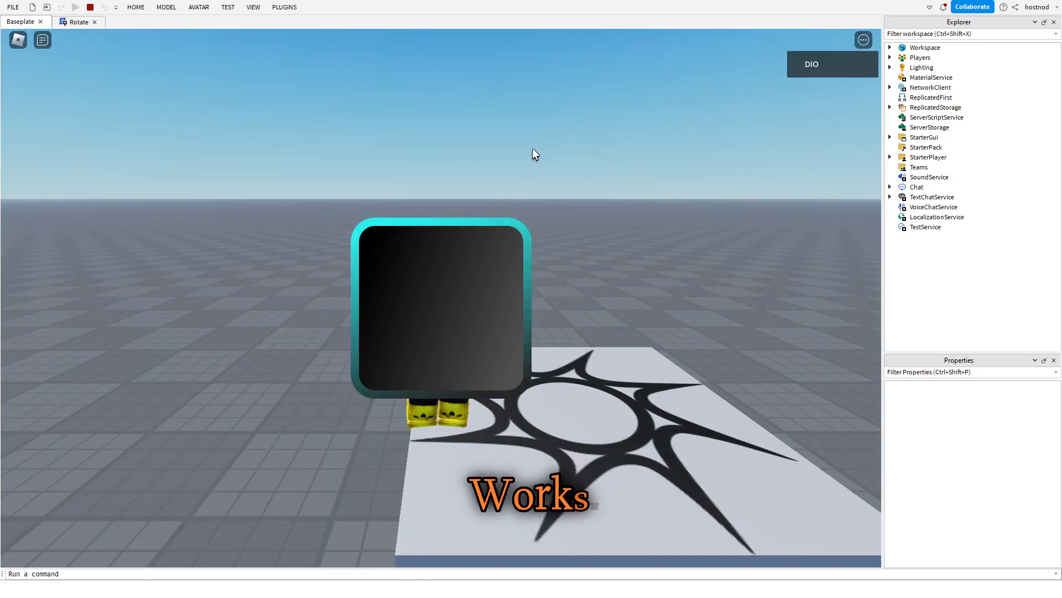
right_click_drag(601, 158, 601, 158)
key("a")
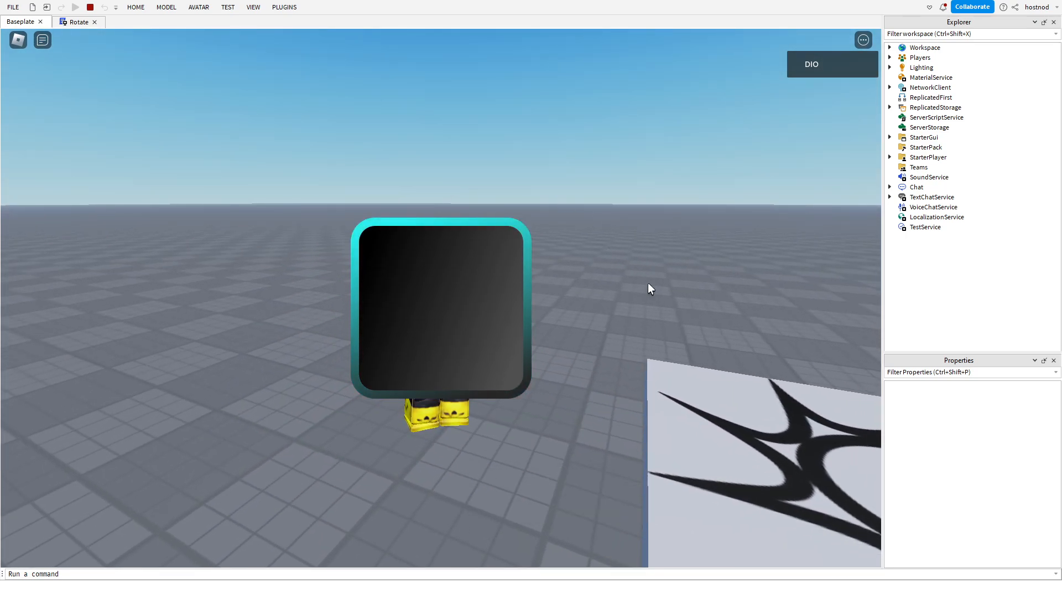
right_click_drag(576, 346, 576, 346)
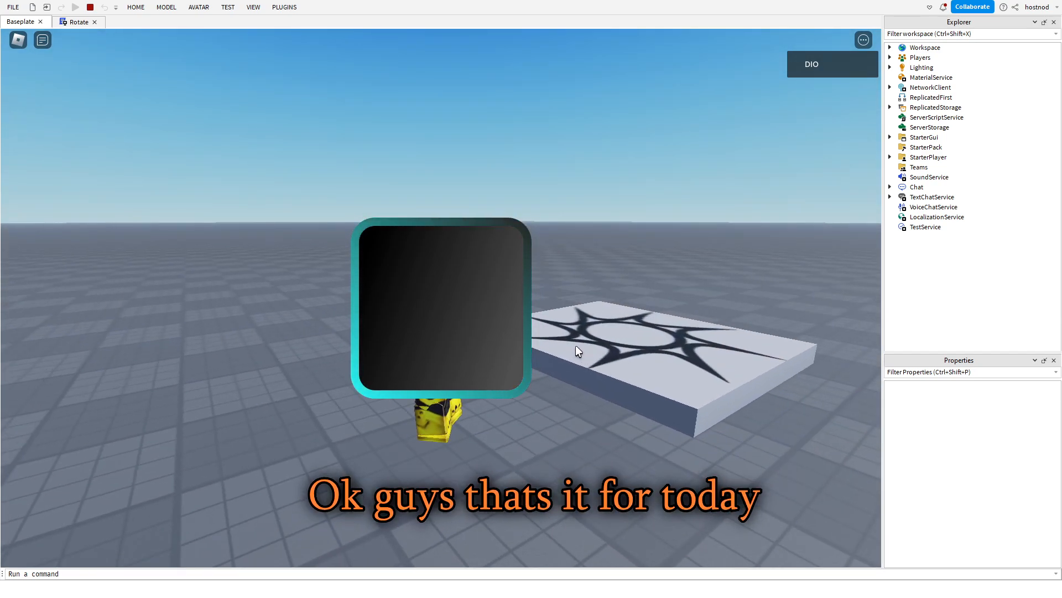